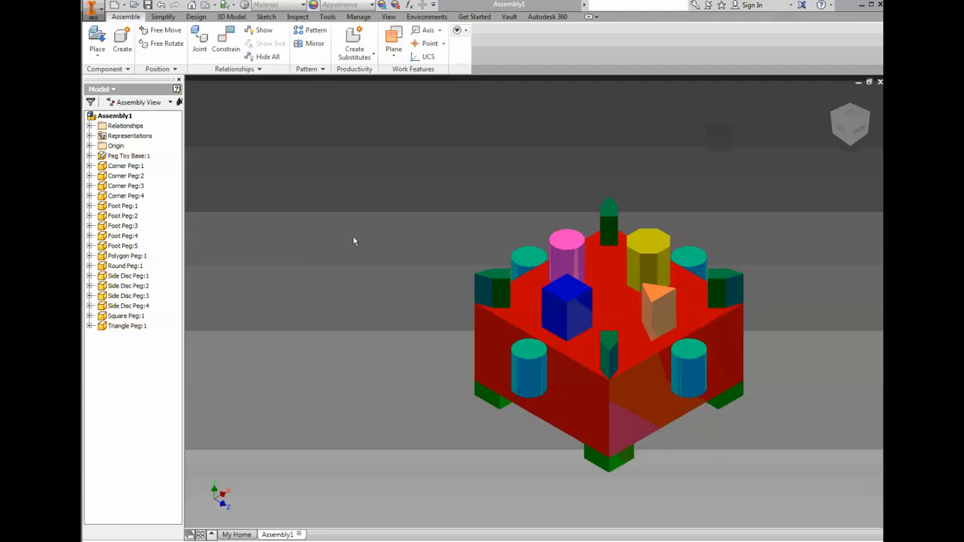
pyautogui.click(569, 298)
pyautogui.click(574, 250)
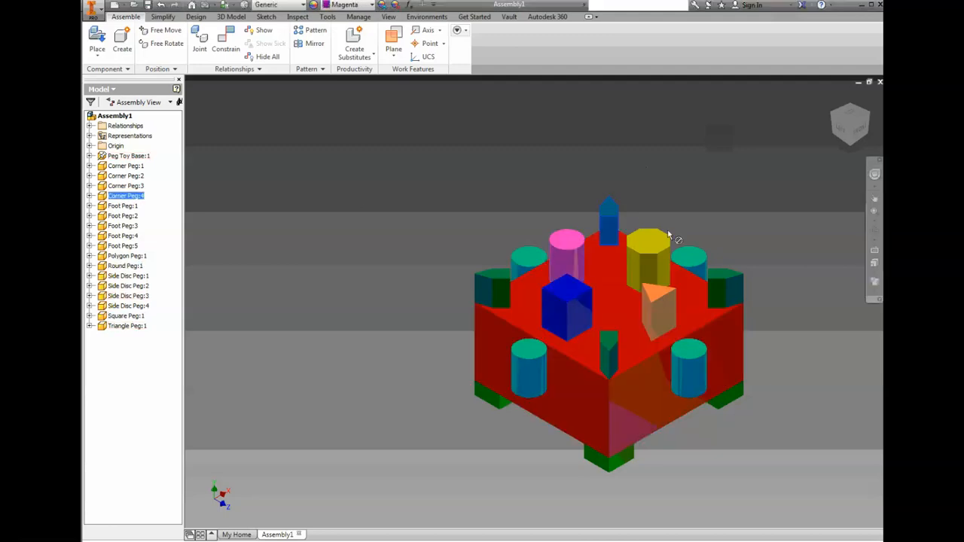
pyautogui.click(687, 260)
pyautogui.click(352, 150)
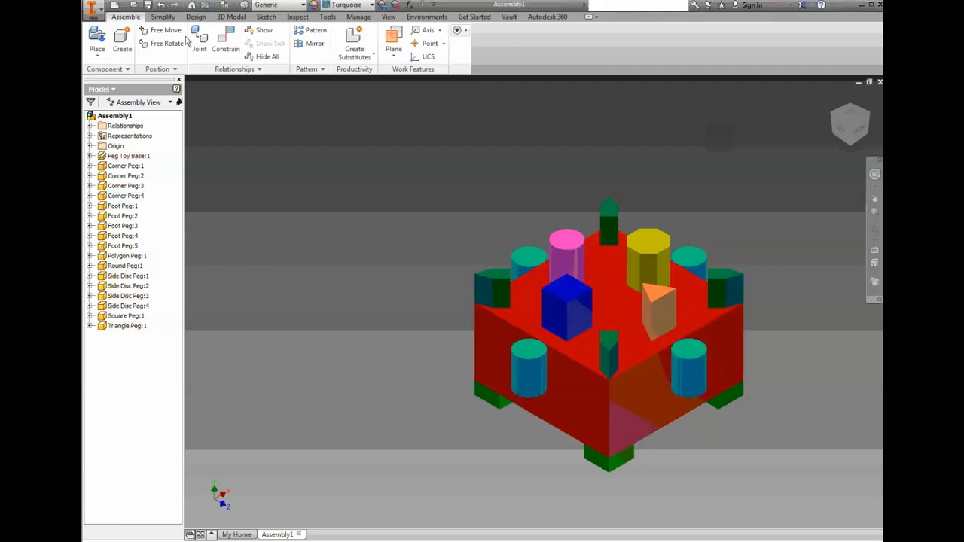
pyautogui.click(226, 38)
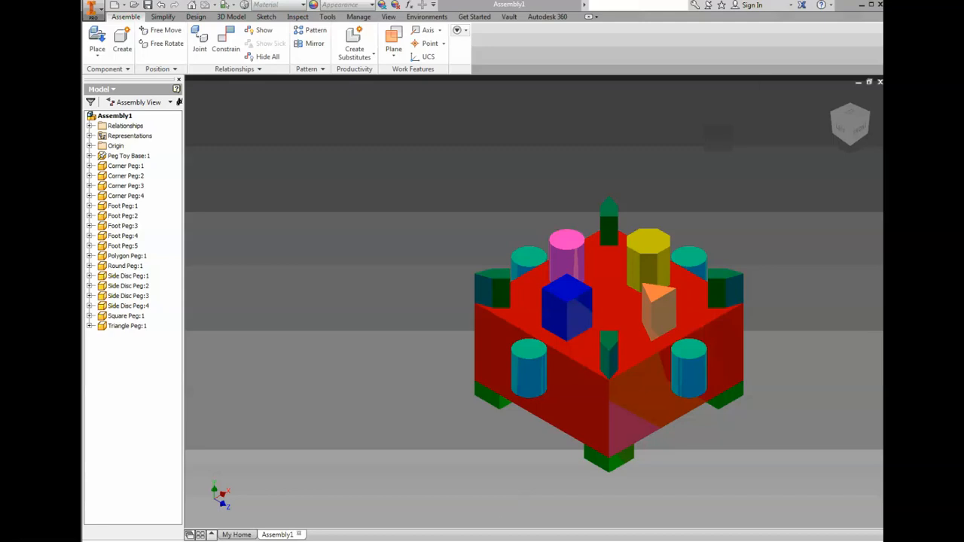
# Switch to the Peg Toy activity document in Word and read the direction about making a Campus A drawing of the assembly
pyautogui.hotkey('alt', 'Tab')
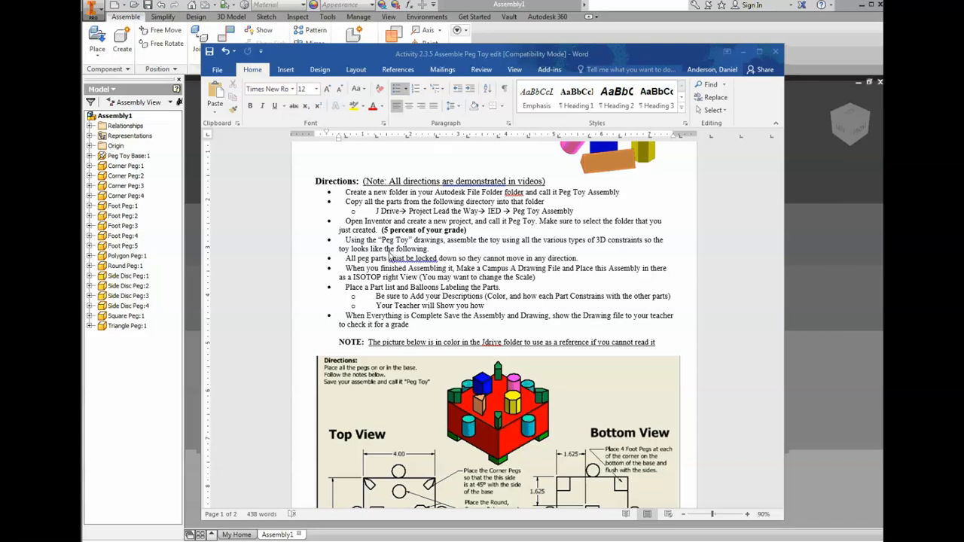
pyautogui.moveTo(378, 296); pyautogui.dragTo(381, 296)
pyautogui.click(796, 113)
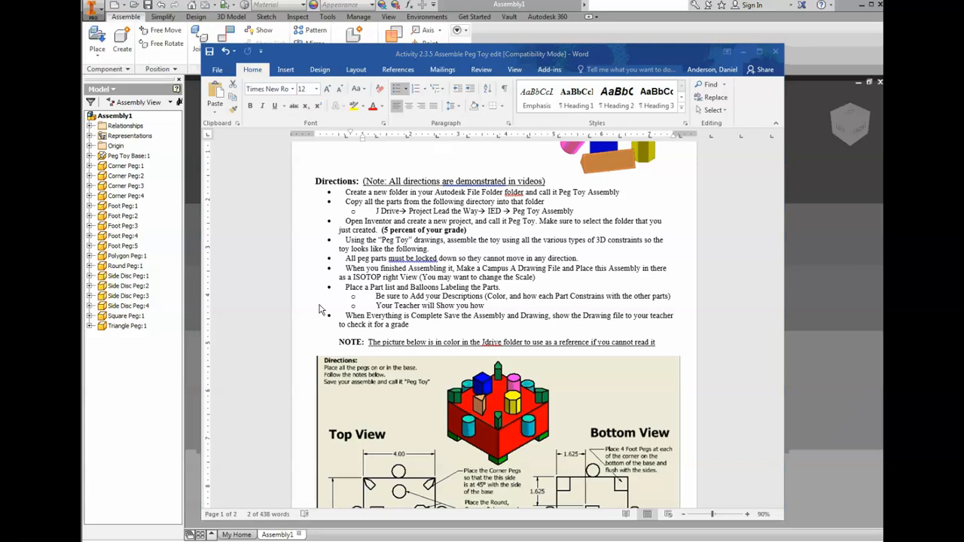
pyautogui.click(345, 269)
pyautogui.moveTo(345, 269); pyautogui.dragTo(535, 278)
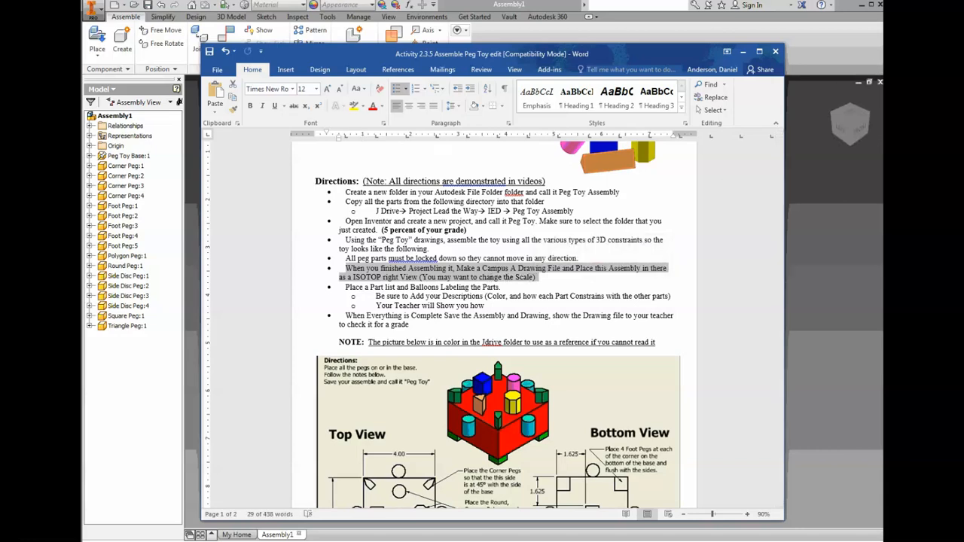
pyautogui.click(537, 277)
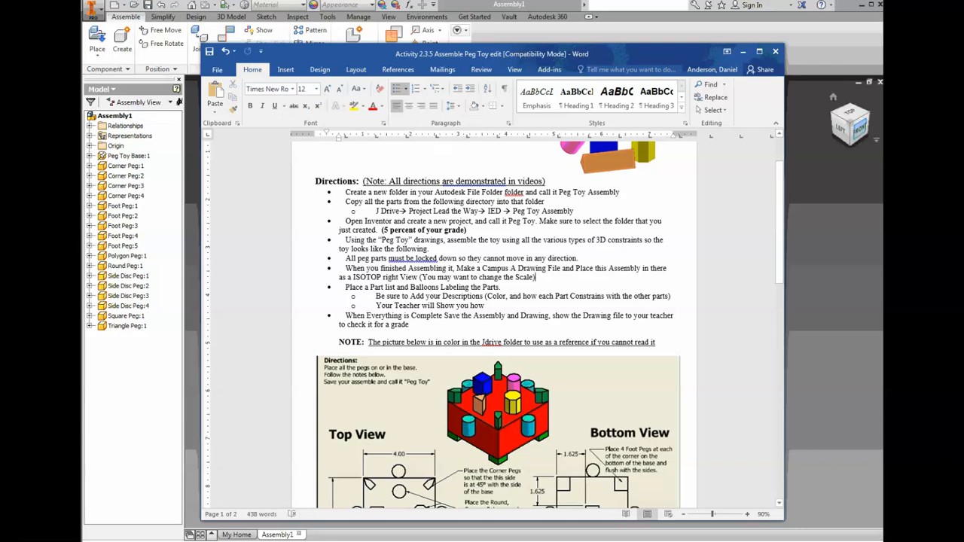
# Return to Inventor and save the assembly as Assembly1 in the Peg Toy Assembly folder, including its dependent files
pyautogui.click(854, 86)
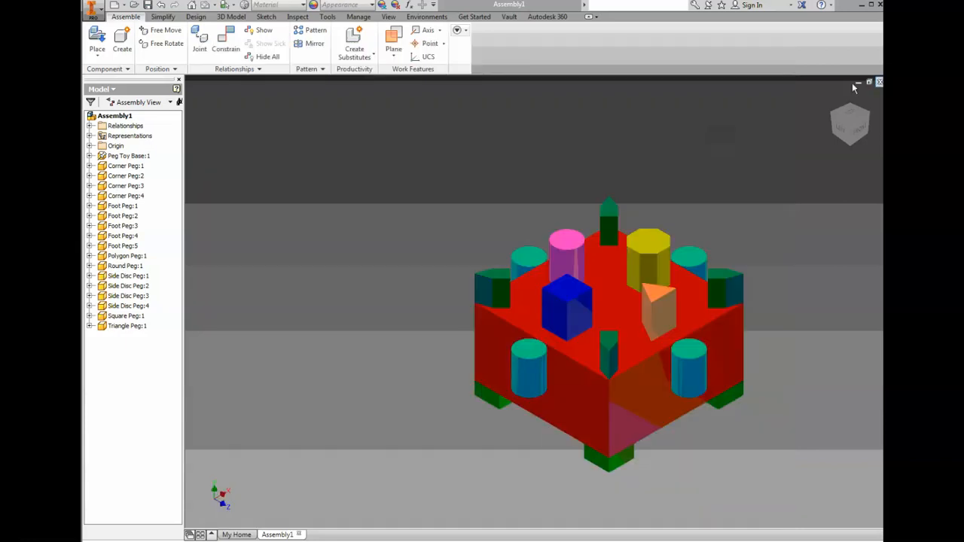
pyautogui.click(99, 11)
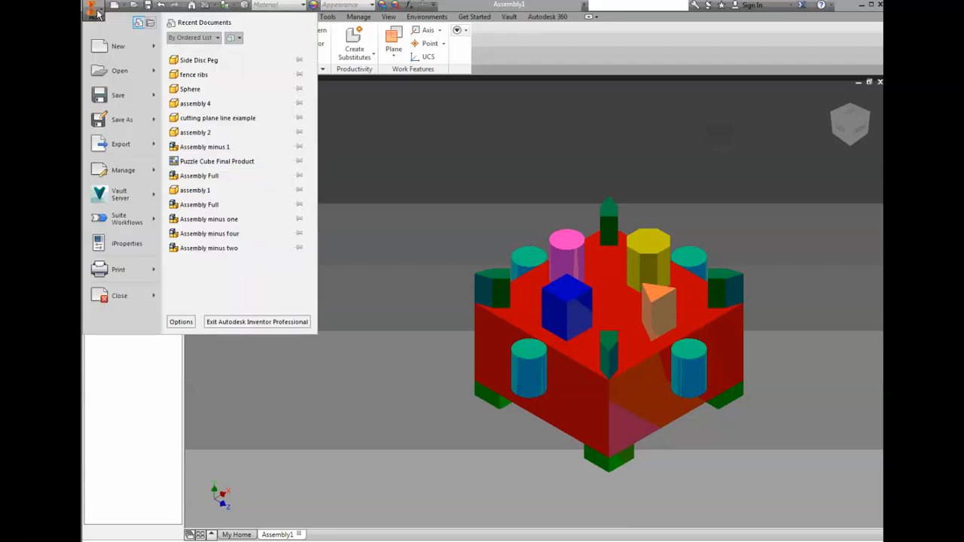
pyautogui.click(122, 121)
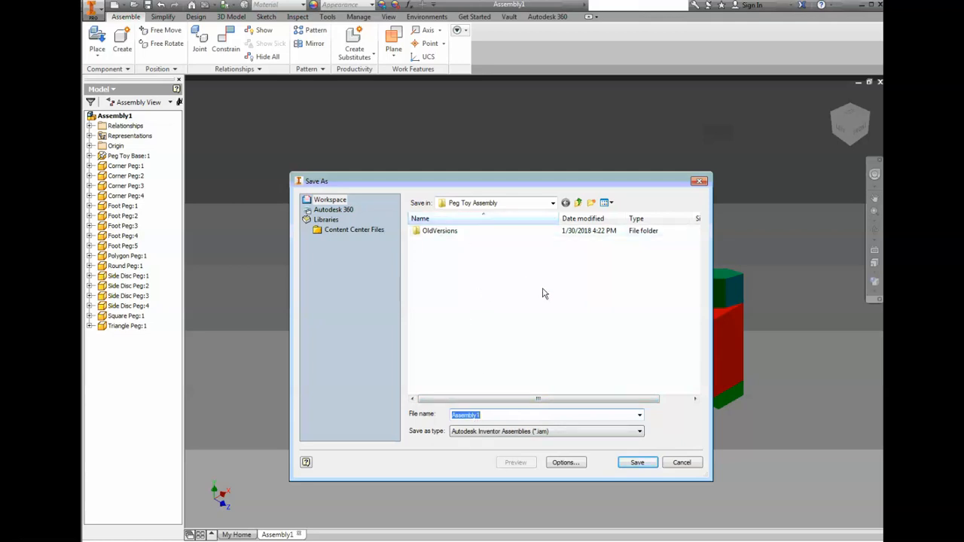
pyautogui.click(637, 463)
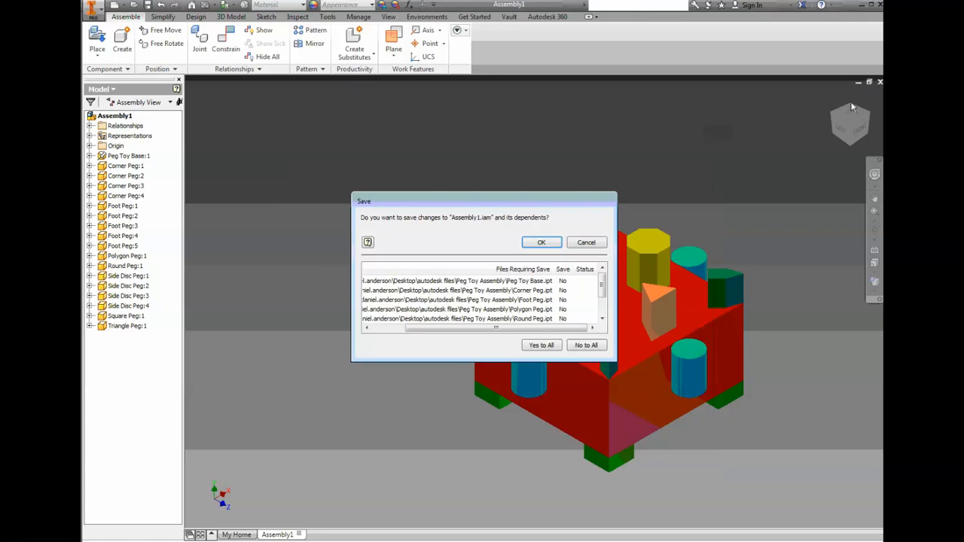
pyautogui.click(551, 247)
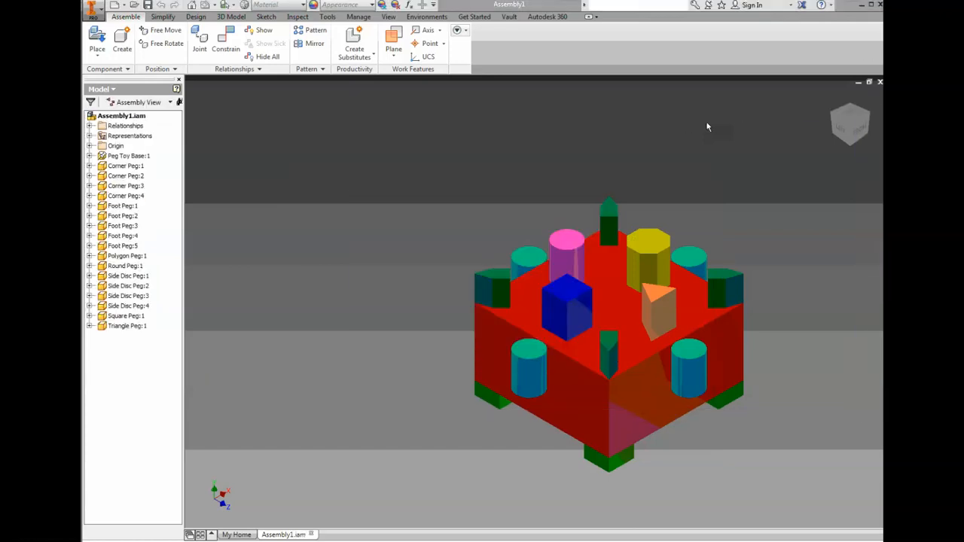
# Create a Campus Austin A-1.idw drawing with project Peg Toy Assembly, the author's name, period infinite and part name Fully Assembled
pyautogui.click(90, 8)
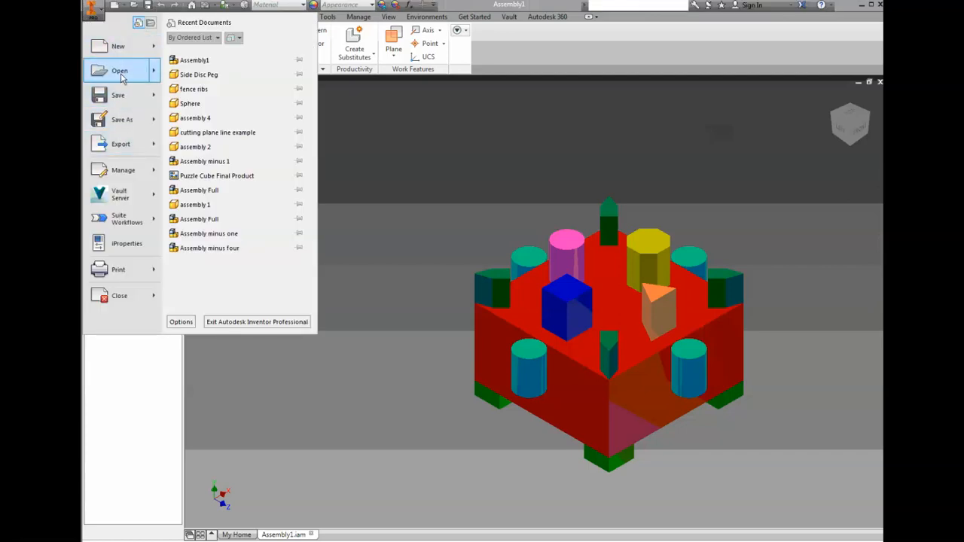
pyautogui.click(117, 46)
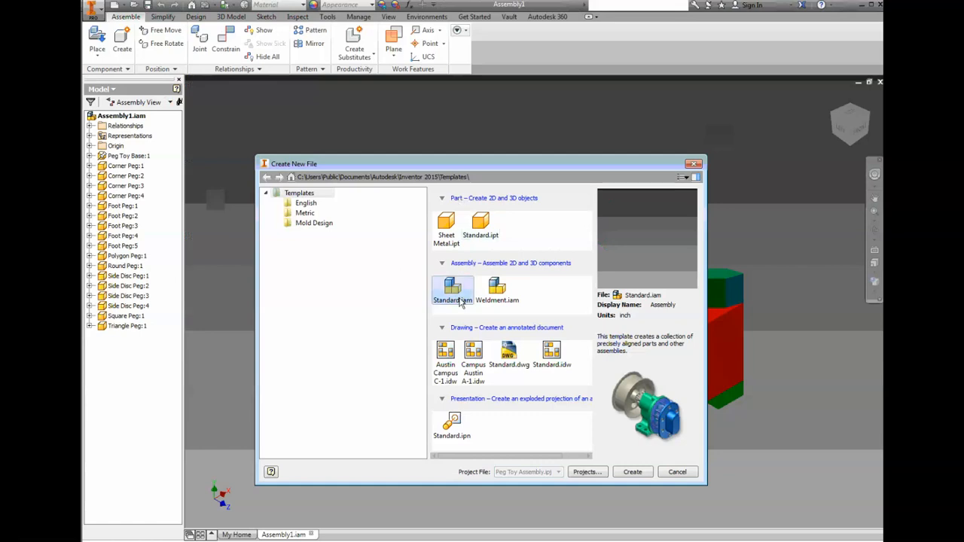
pyautogui.click(473, 372)
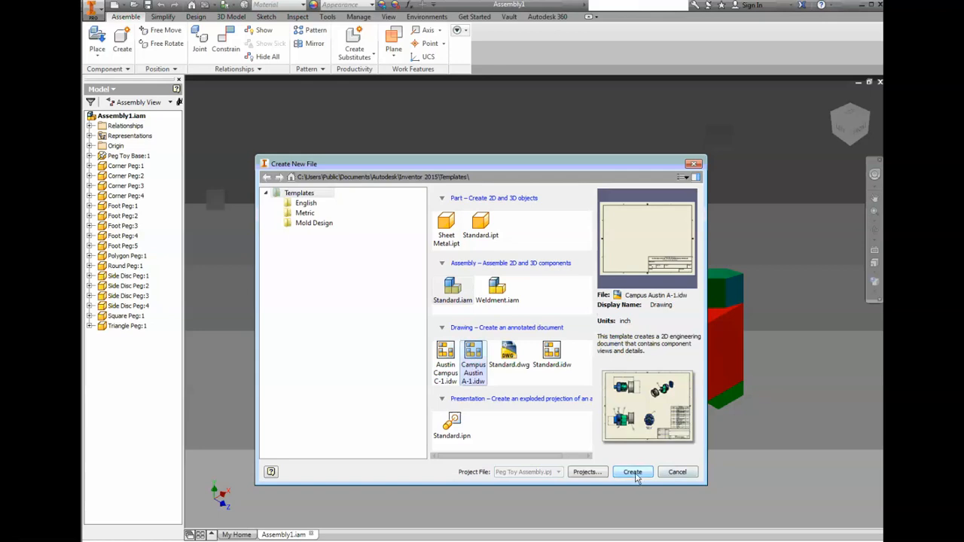
pyautogui.click(633, 472)
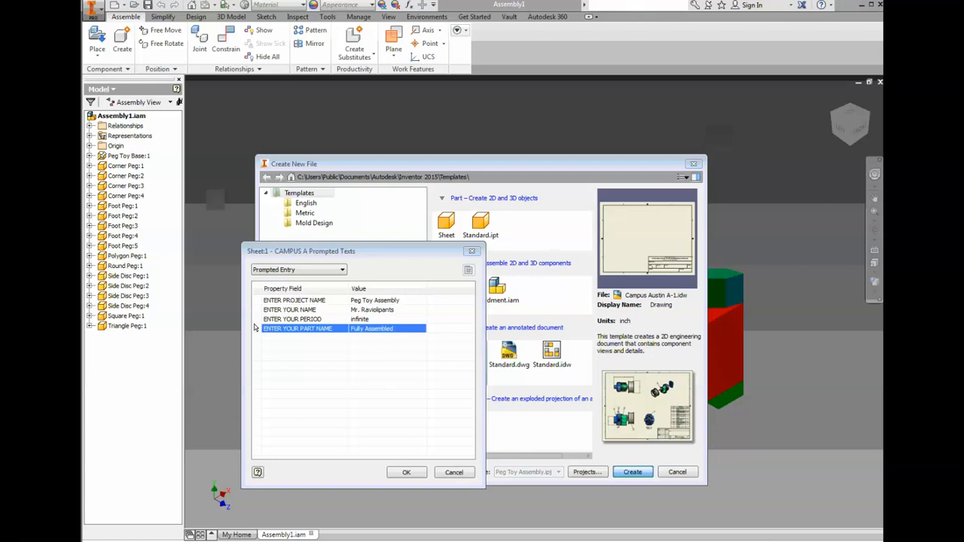
pyautogui.click(407, 472)
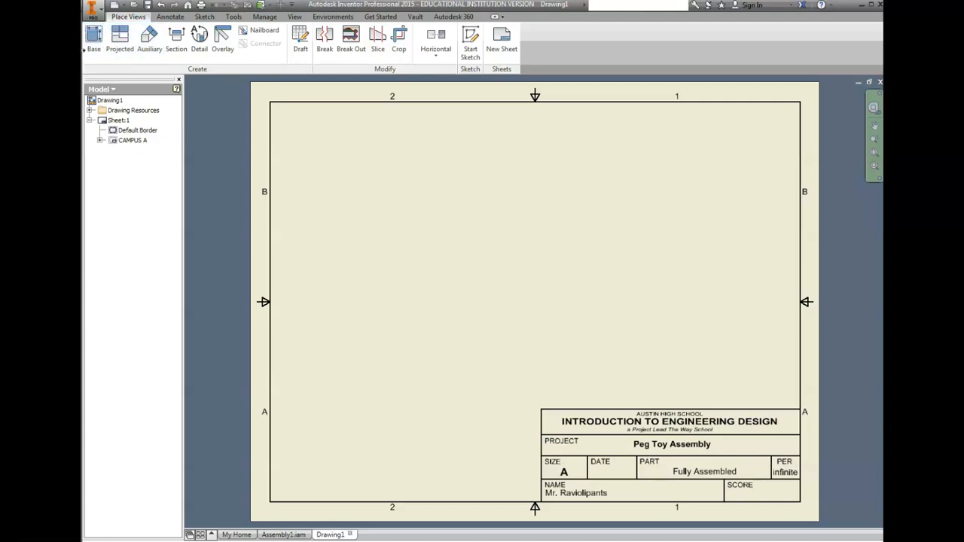
# Place a shaded Iso Top Right base view of Assembly1.iam at 1:1 scale, without any projected views
pyautogui.click(95, 50)
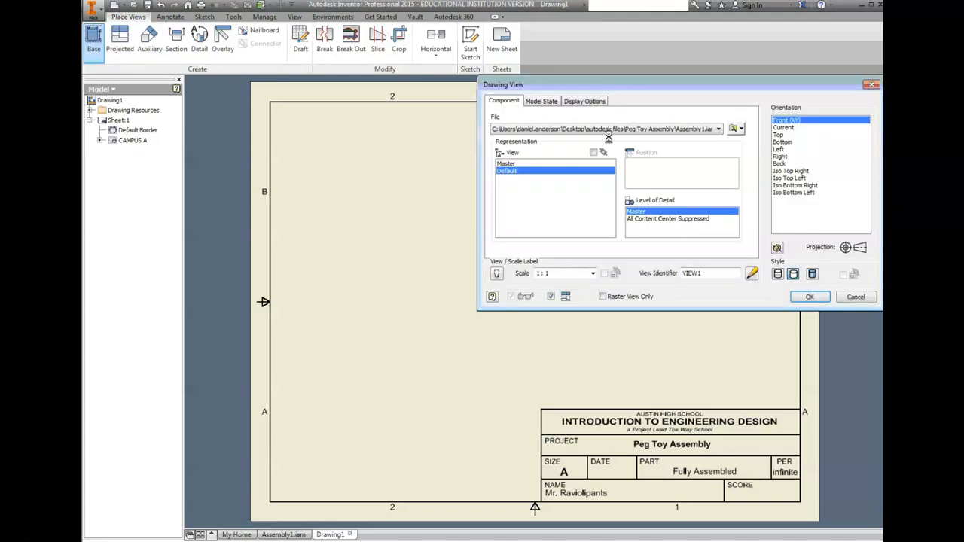
pyautogui.click(789, 171)
pyautogui.click(813, 273)
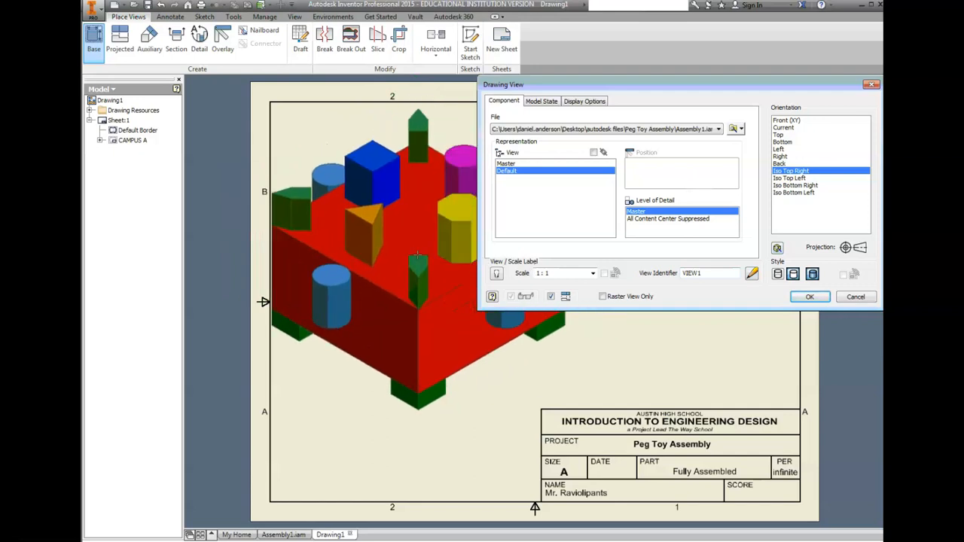
pyautogui.click(430, 254)
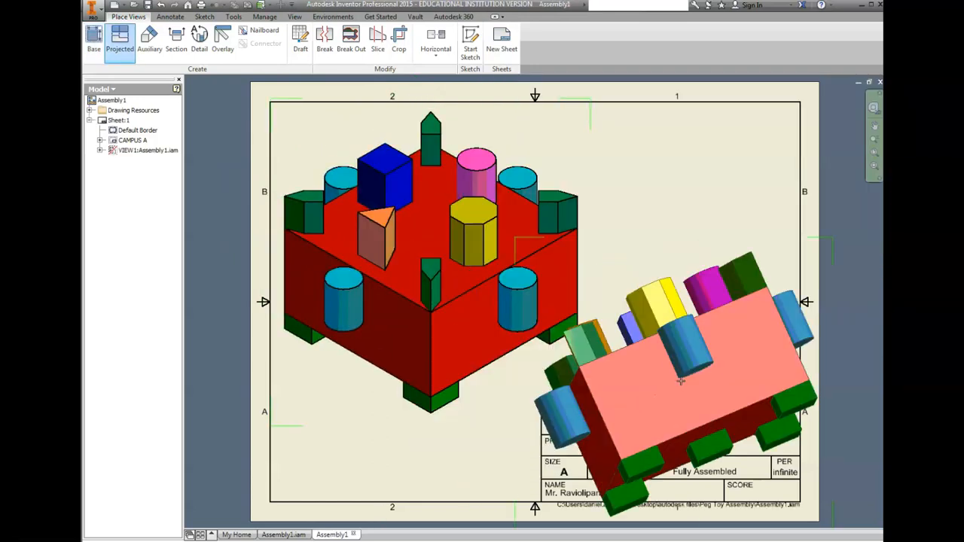
pyautogui.rightClick(676, 351)
pyautogui.click(722, 351)
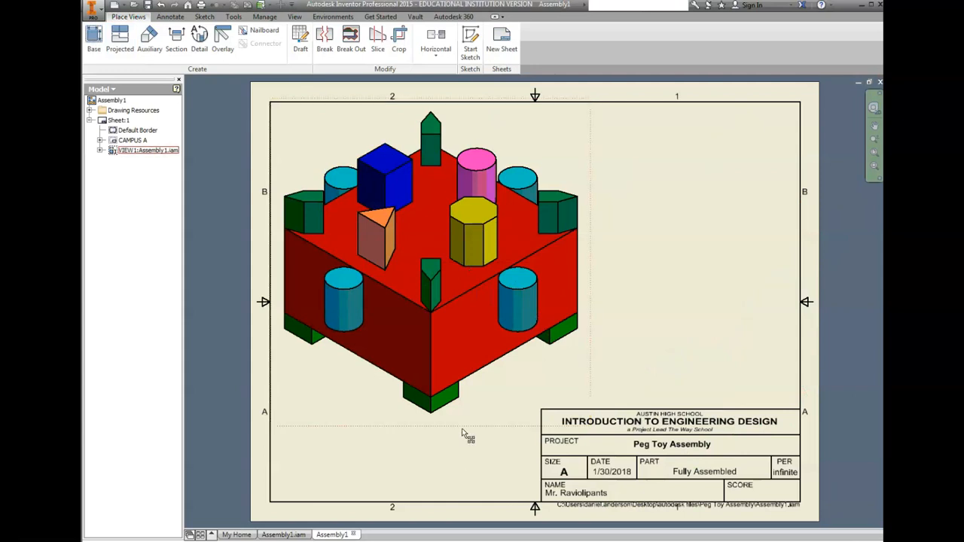
# Set the isometric view's scale to .5 and move the view toward the sheet's upper-left corner
pyautogui.click(371, 432)
pyautogui.doubleClick(371, 432)
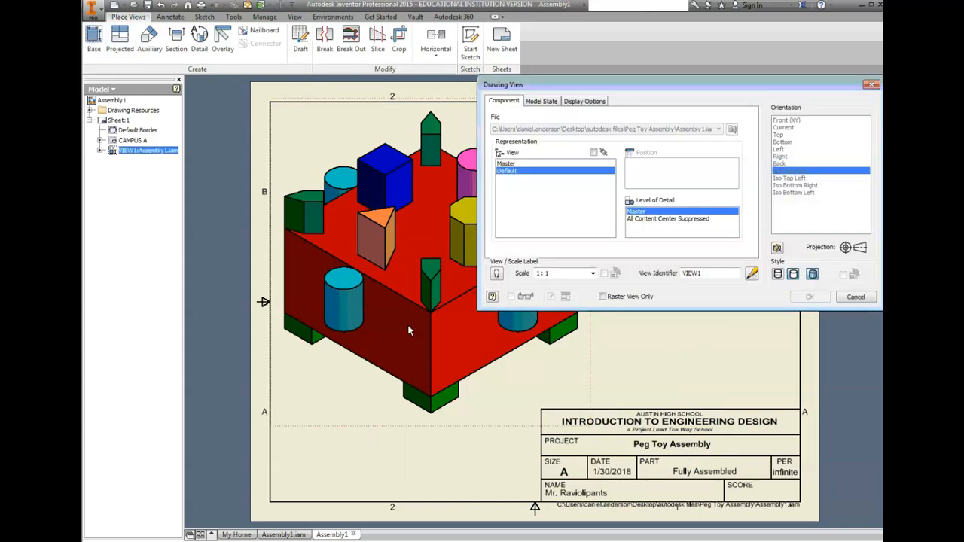
pyautogui.write('.5')
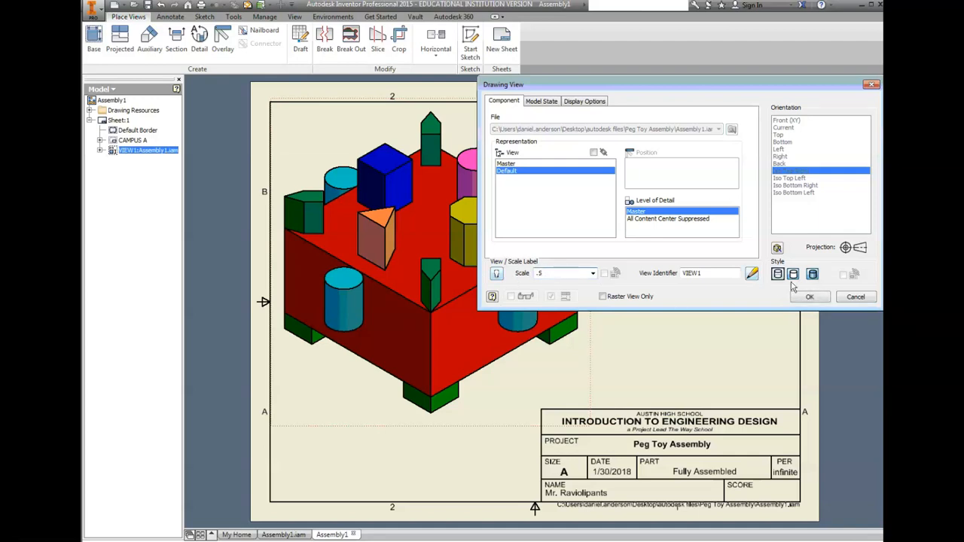
pyautogui.click(810, 297)
pyautogui.moveTo(431, 358); pyautogui.dragTo(377, 337)
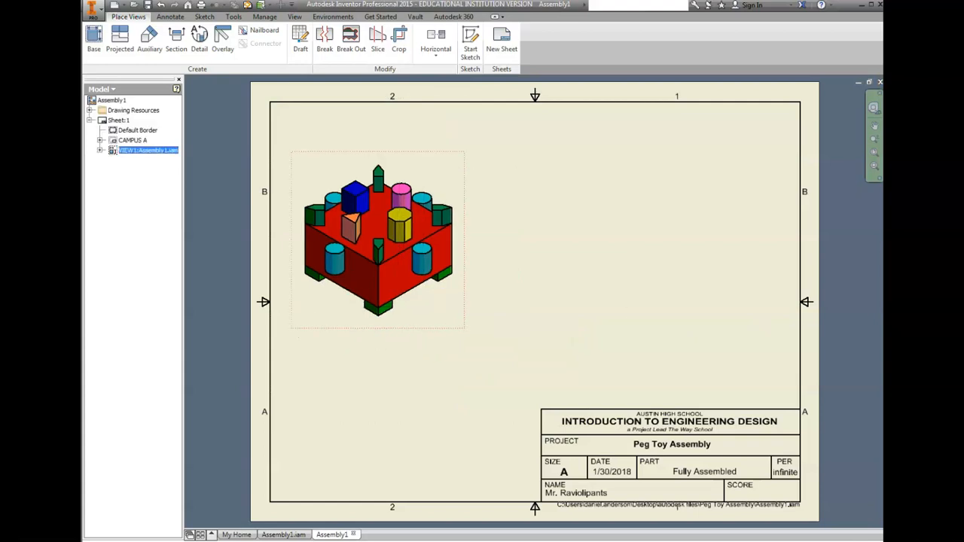
# Set the isometric view's scale to .75 and shift the view slightly right to fit inside the border
pyautogui.doubleClick(422, 327)
pyautogui.moveTo(563, 272); pyautogui.dragTo(513, 274)
pyautogui.write('.75')
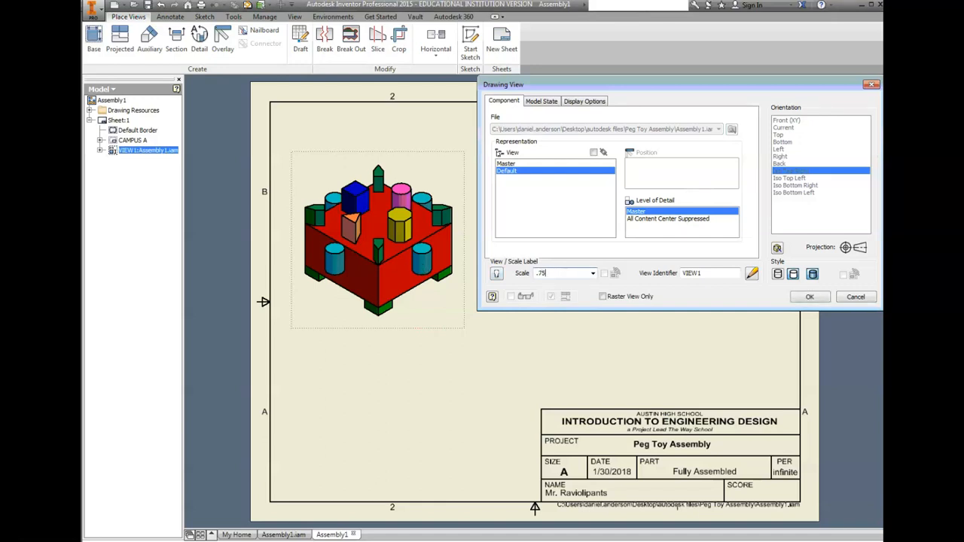
pyautogui.press('Return')
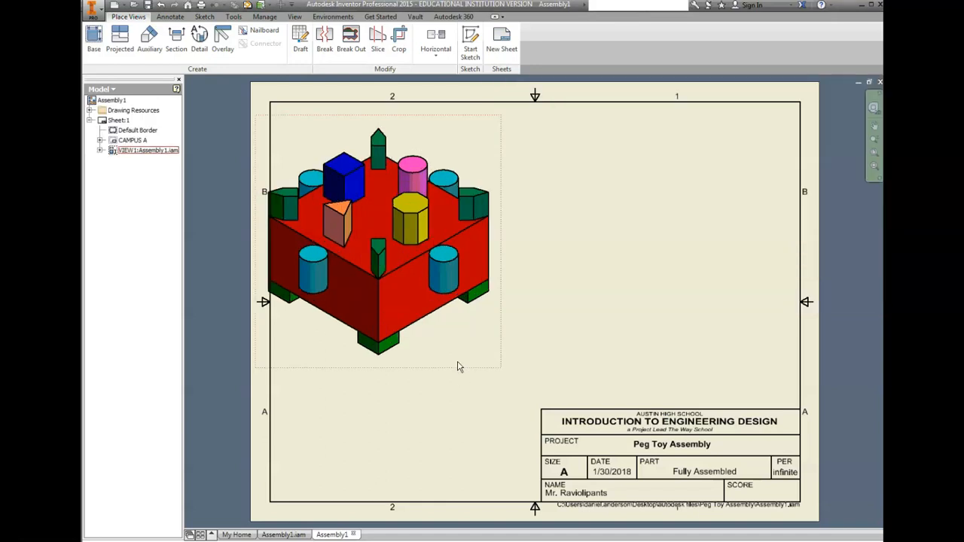
pyautogui.moveTo(474, 368); pyautogui.dragTo(489, 368)
pyautogui.click(819, 142)
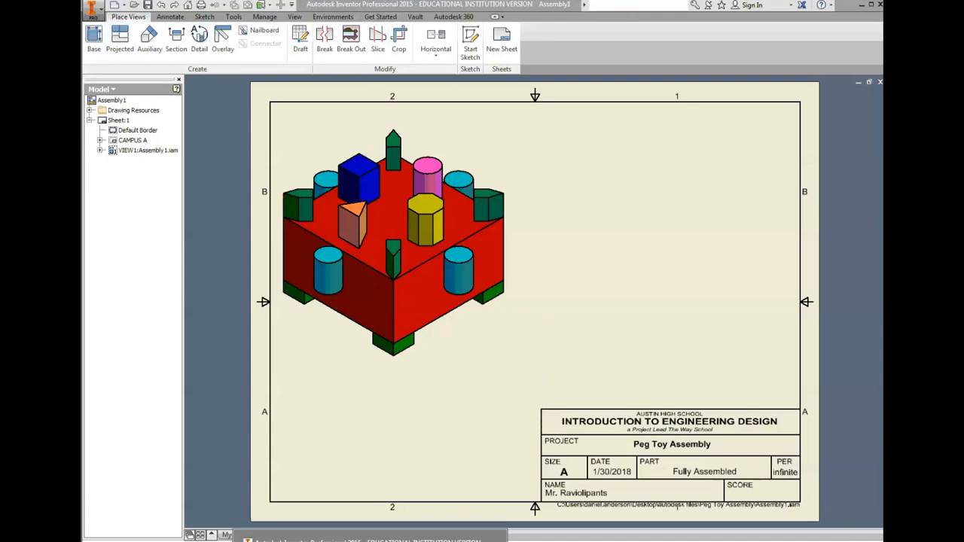
# Check the direction about the parts list and balloons in the Word activity document, and return to the Inventor drawing
pyautogui.click(407, 541)
pyautogui.click(407, 541)
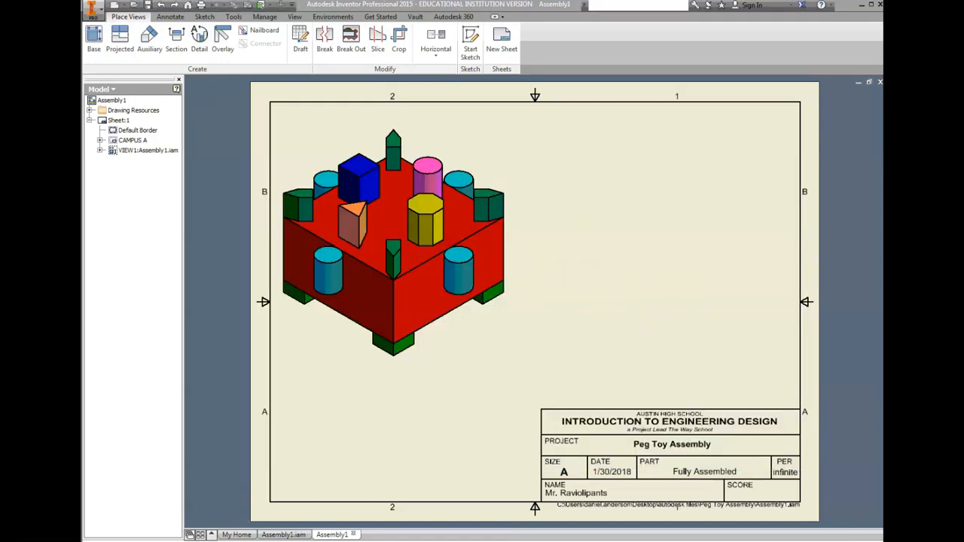
pyautogui.click(437, 541)
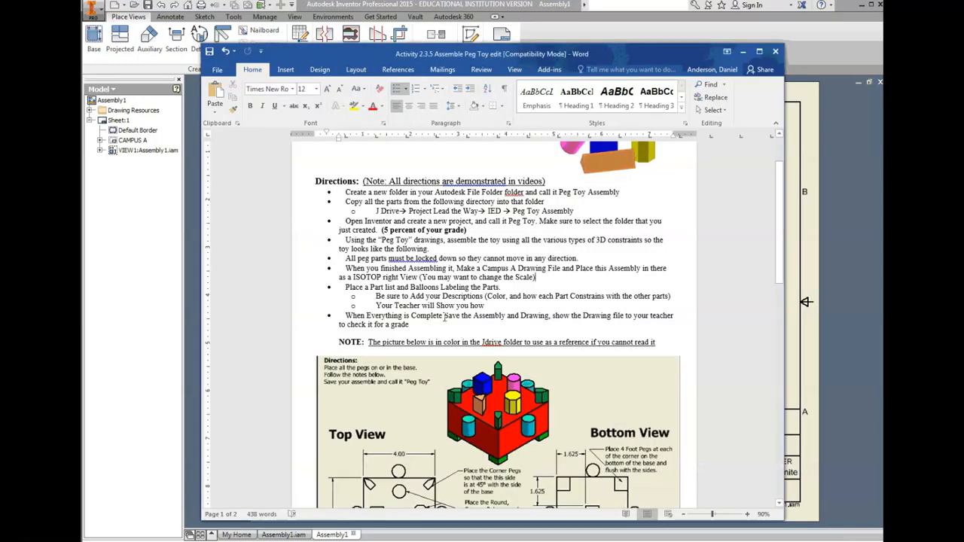
pyautogui.moveTo(345, 287); pyautogui.dragTo(470, 288)
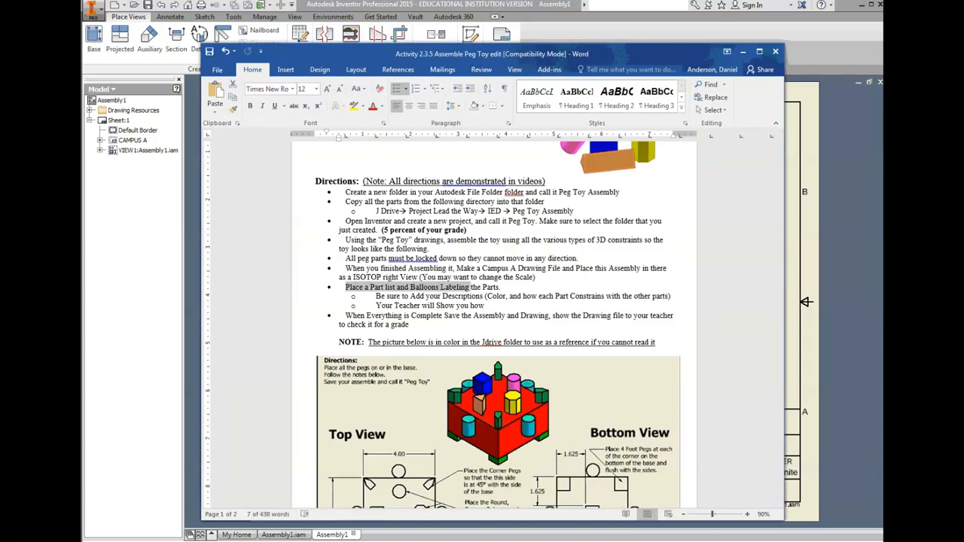
pyautogui.click(761, 36)
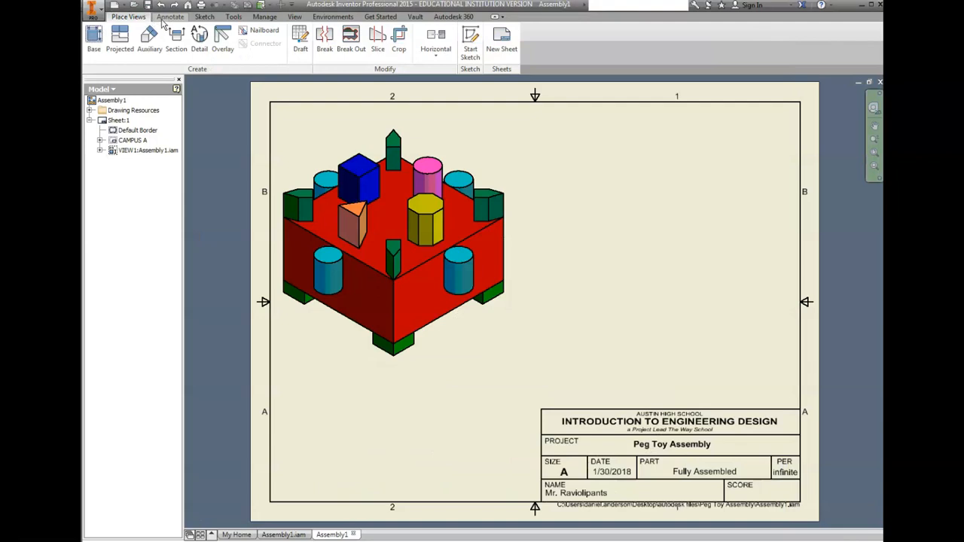
# Place a structured, first-level parts list of Assembly1.iam in the sheet's upper-right corner, enabling the assembly's BOM view
pyautogui.click(166, 19)
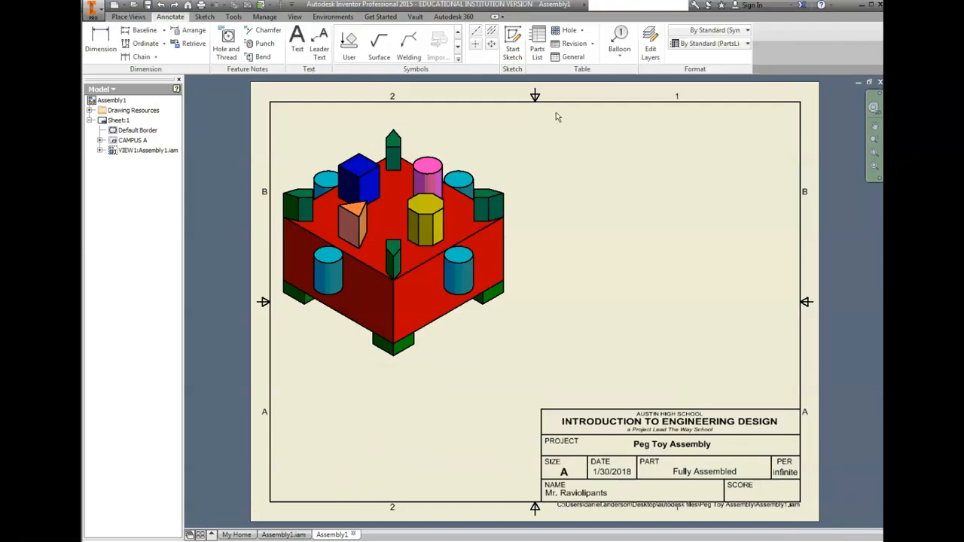
pyautogui.click(537, 41)
pyautogui.click(238, 137)
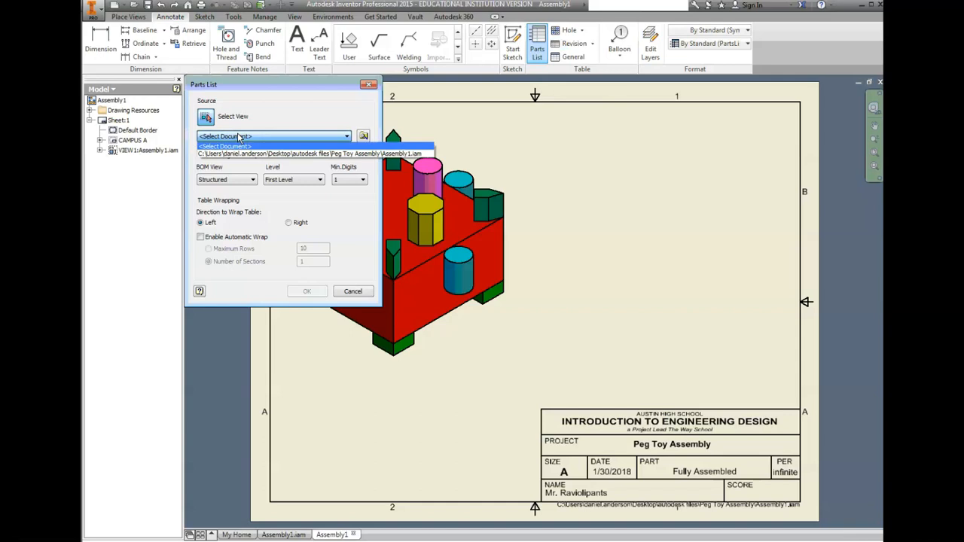
pyautogui.click(266, 139)
pyautogui.click(267, 138)
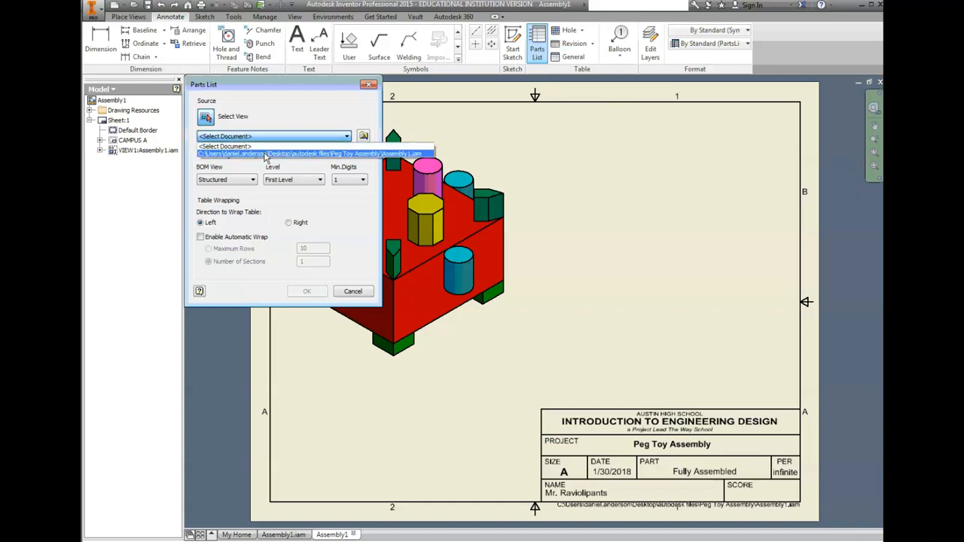
pyautogui.click(265, 154)
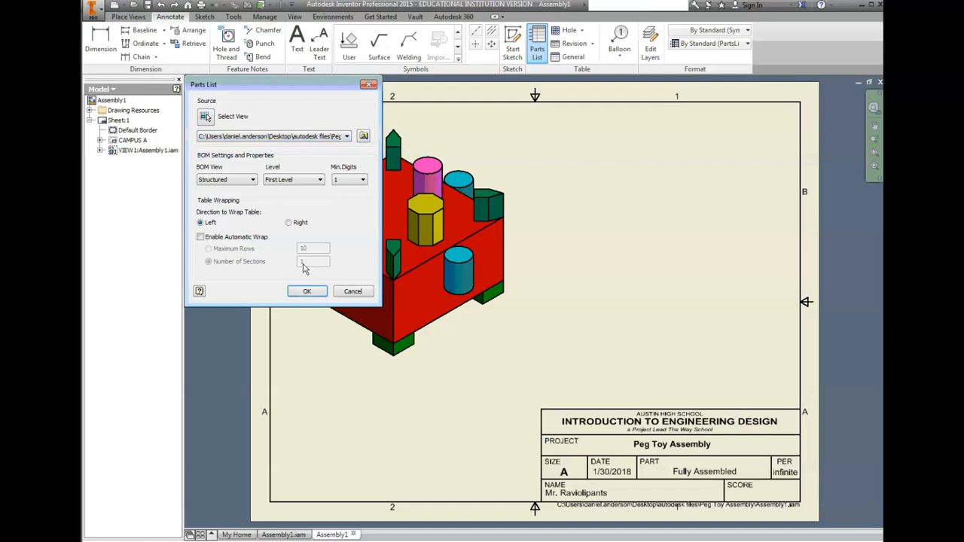
pyautogui.click(307, 292)
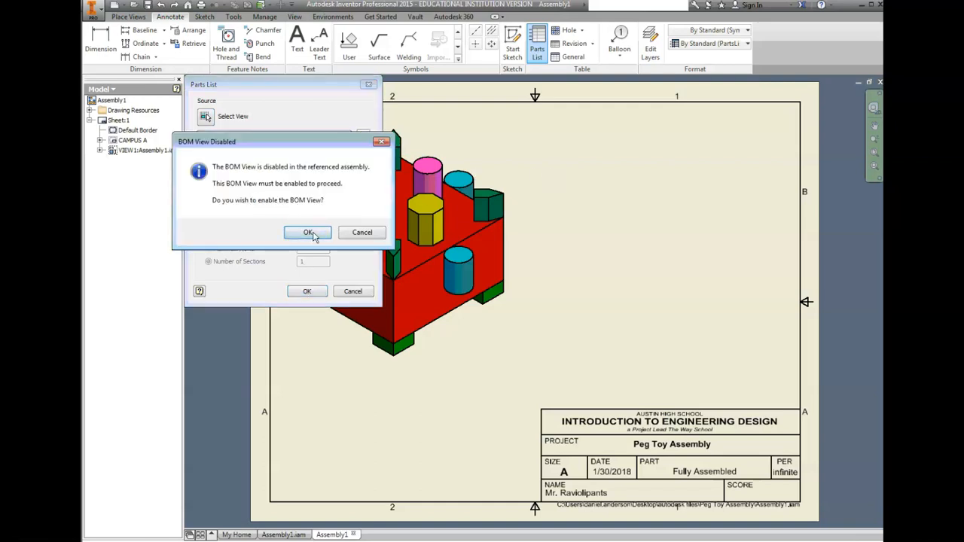
pyautogui.click(314, 233)
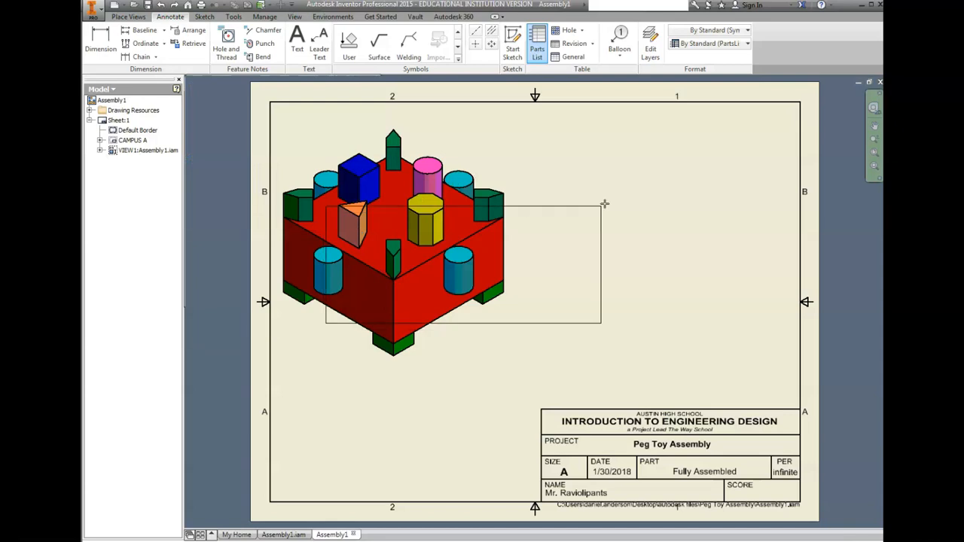
pyautogui.click(792, 107)
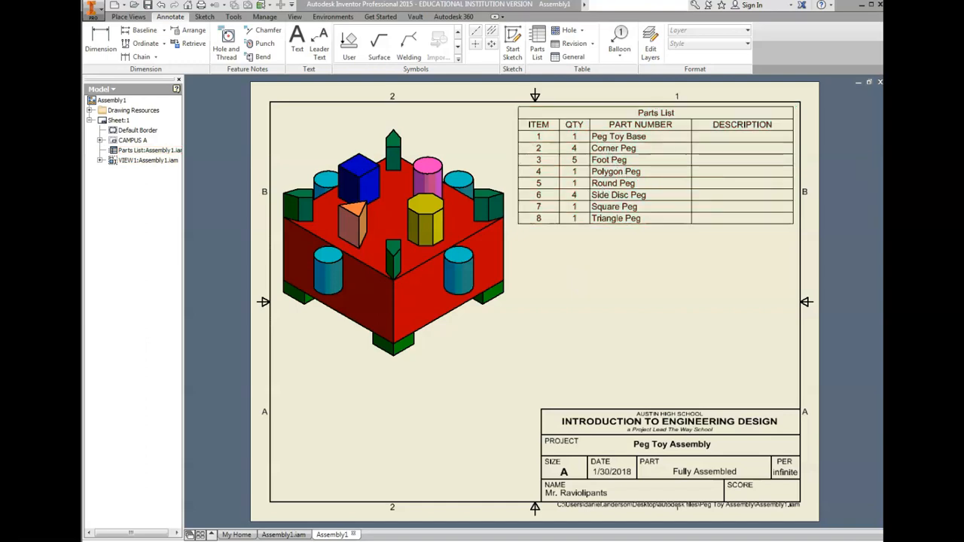
# Open the placed parts list for editing and describe the Peg Toy Base as "Grounded Piece all other parts are connected to"
pyautogui.click(746, 129)
pyautogui.doubleClick(753, 134)
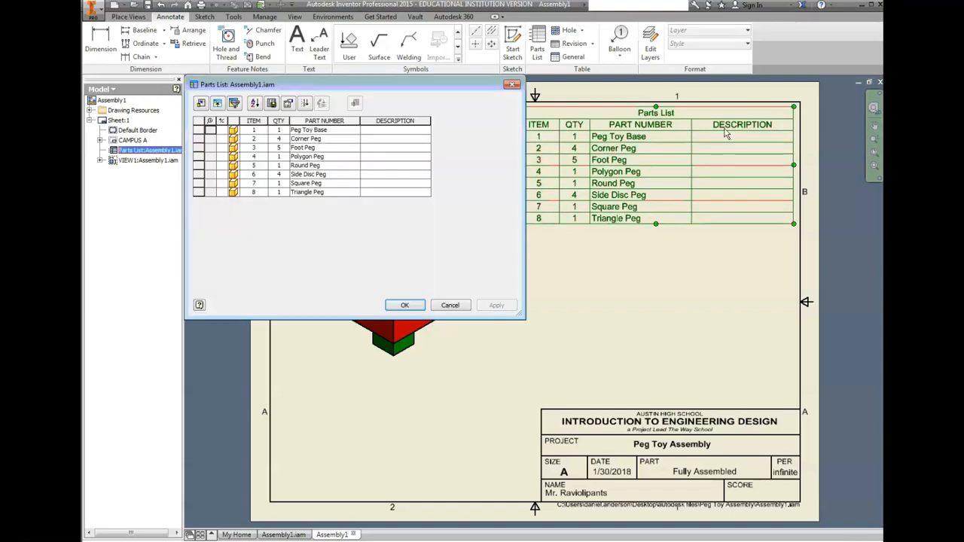
pyautogui.click(409, 132)
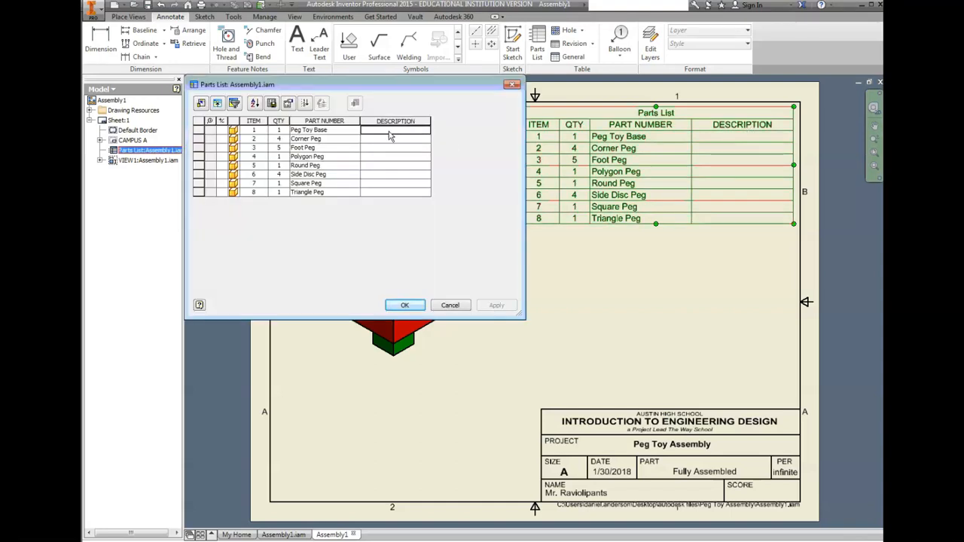
pyautogui.click(603, 112)
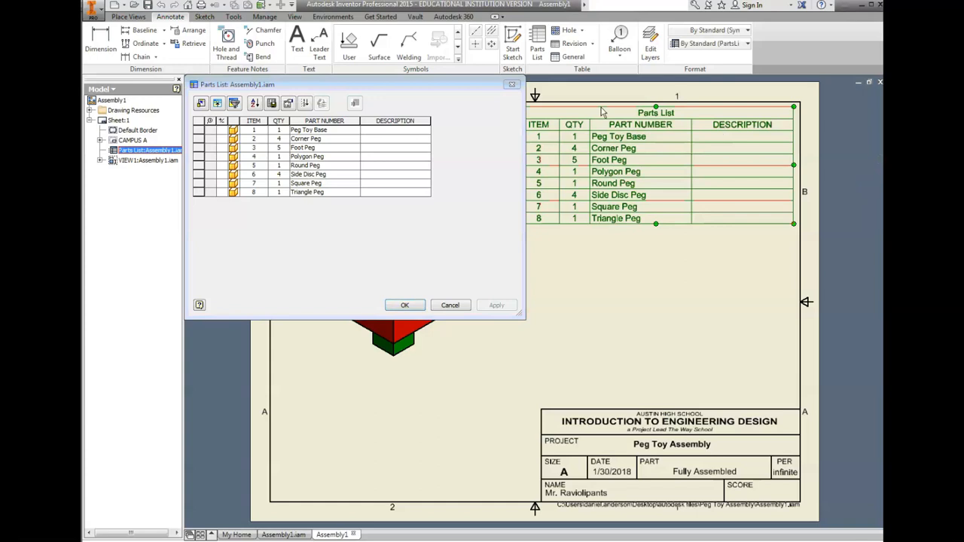
pyautogui.click(391, 132)
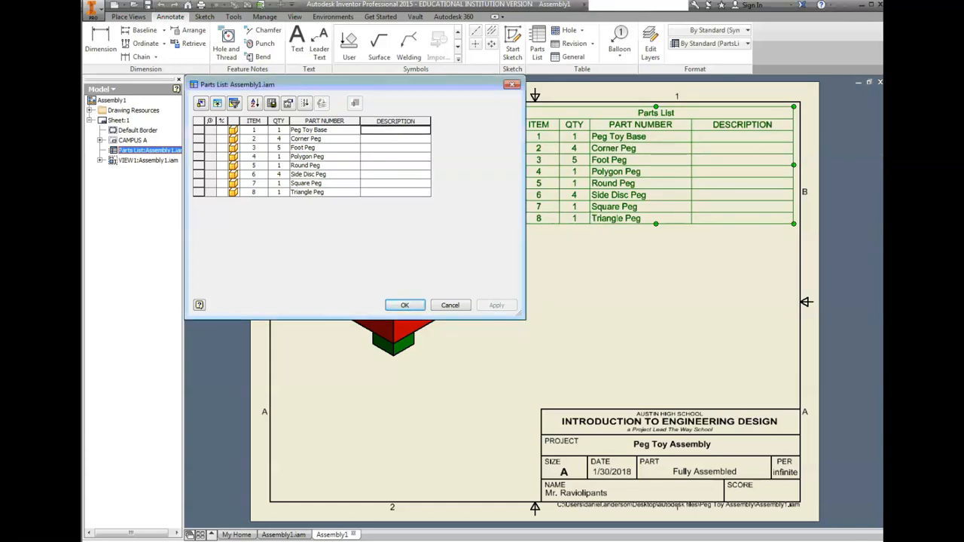
pyautogui.click(879, 48)
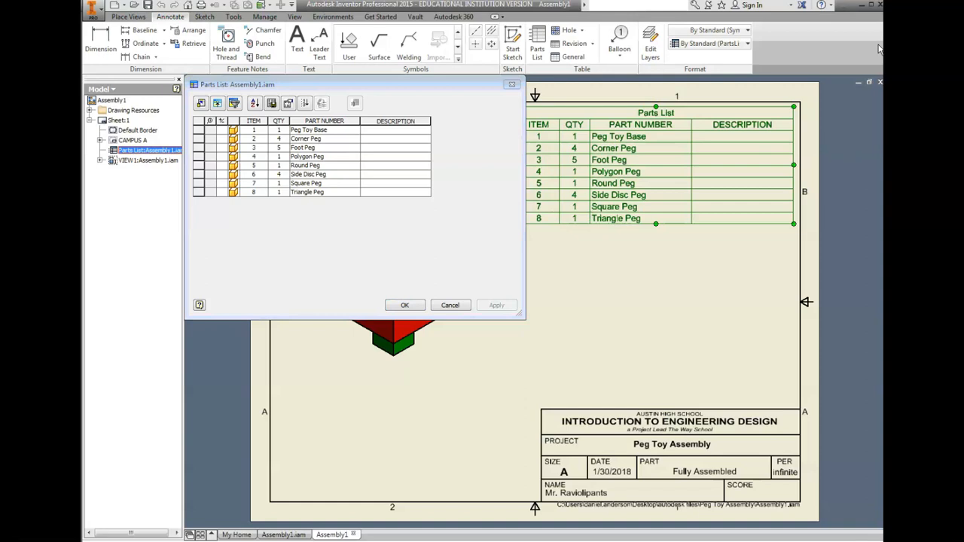
pyautogui.click(366, 133)
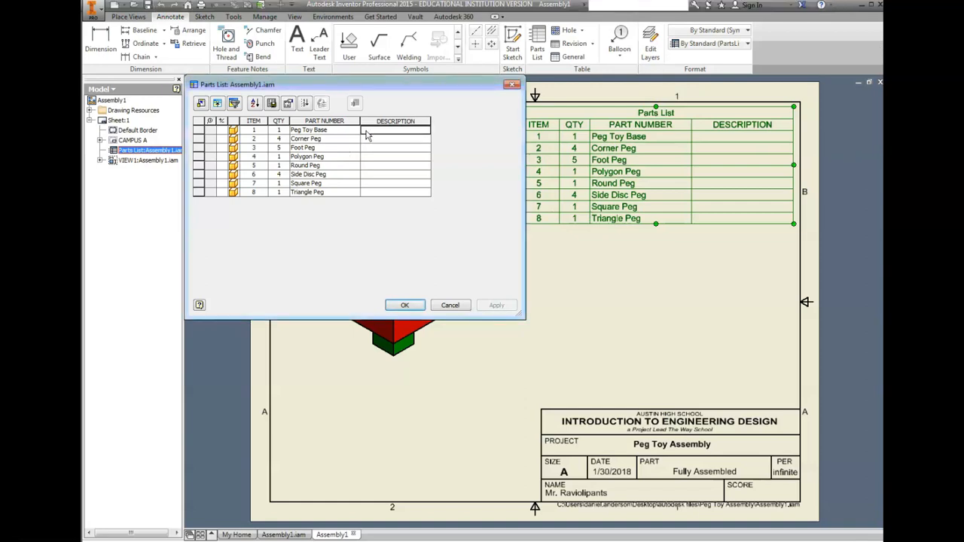
pyautogui.write('Grounded Piece al')
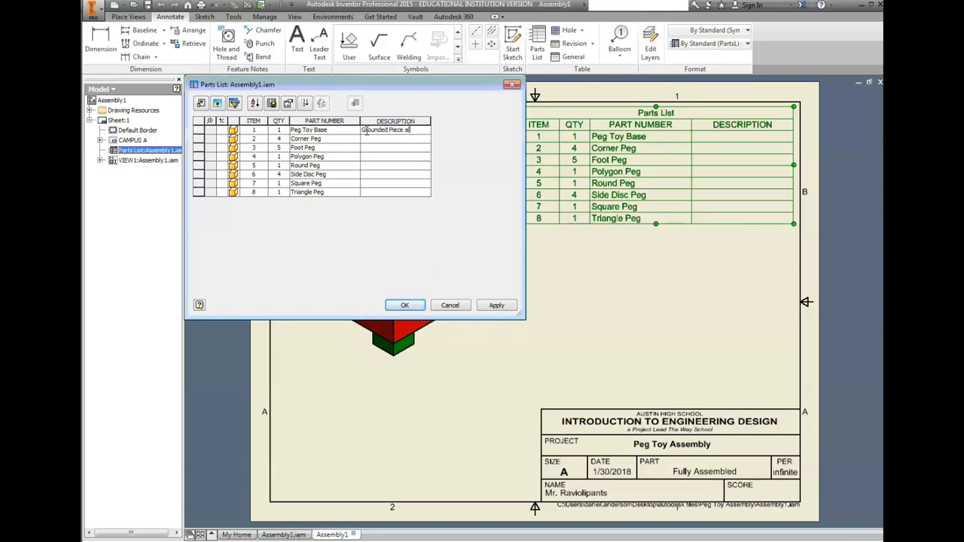
pyautogui.write('ther parts are connected to')
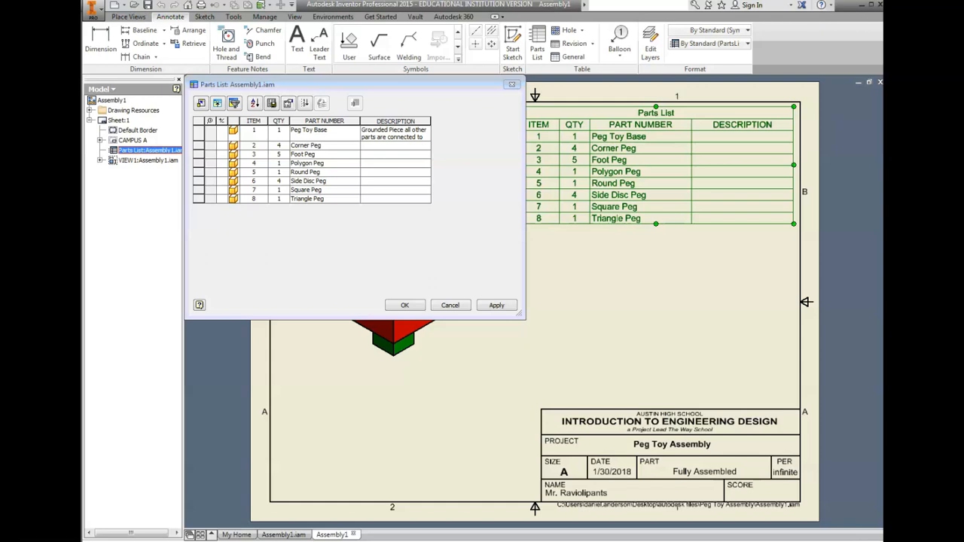
# Consult the completed peg toy reference picture and describe the Round Peg as "Inserted in the round hole"
pyautogui.click(449, 541)
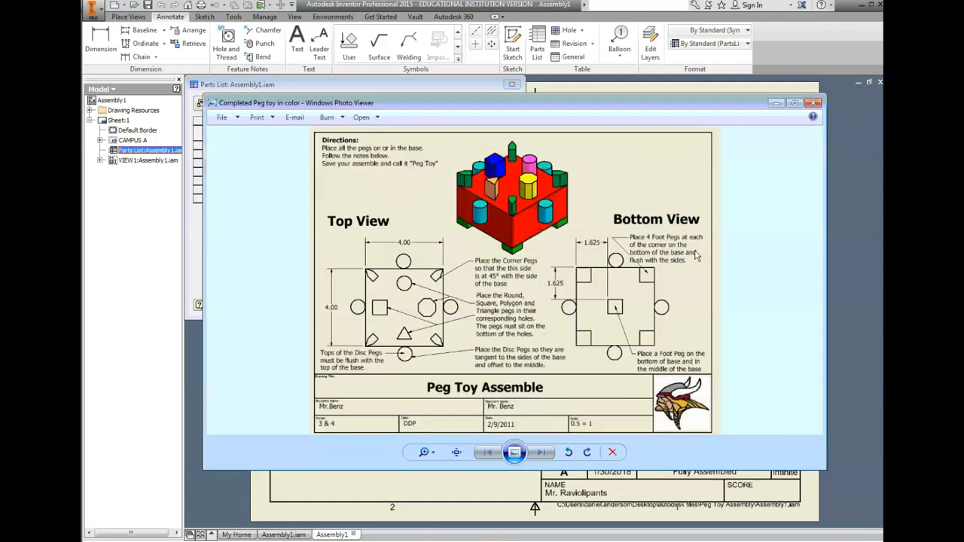
pyautogui.click(776, 103)
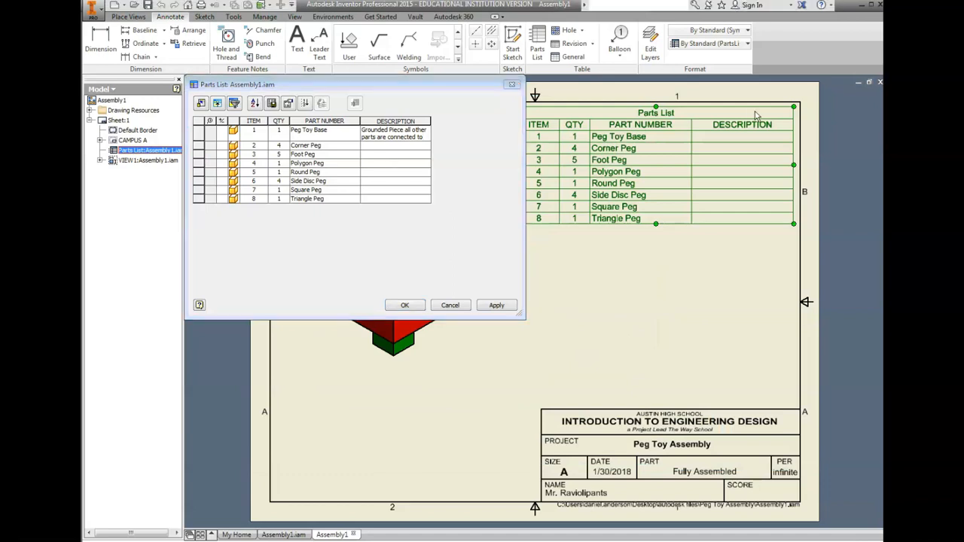
pyautogui.click(366, 174)
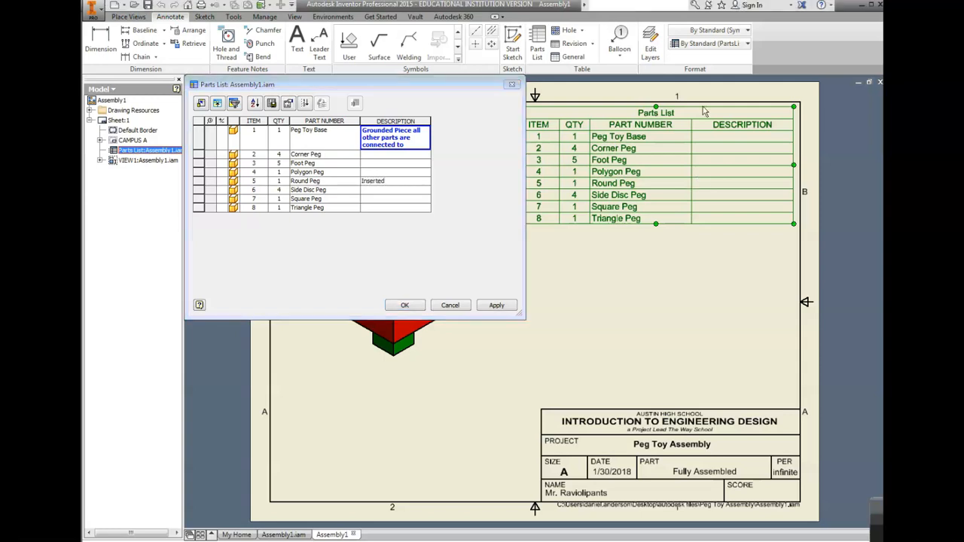
pyautogui.write('e round hole')
pyautogui.press('Return')
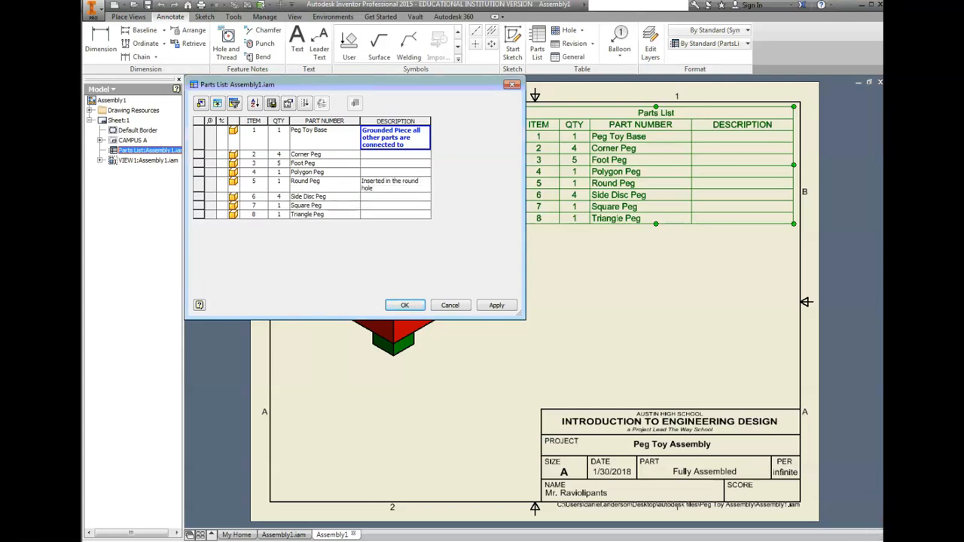
# Enter the Square Peg's description as "Mated and flushed in the square hole"
pyautogui.click(375, 208)
pyautogui.write('Mated and flu')
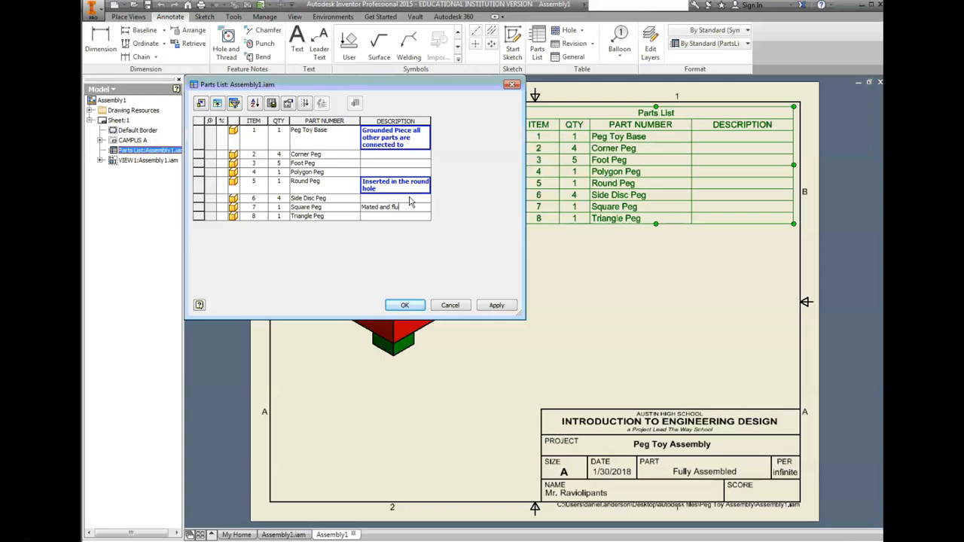
pyautogui.write('shed in the squa')
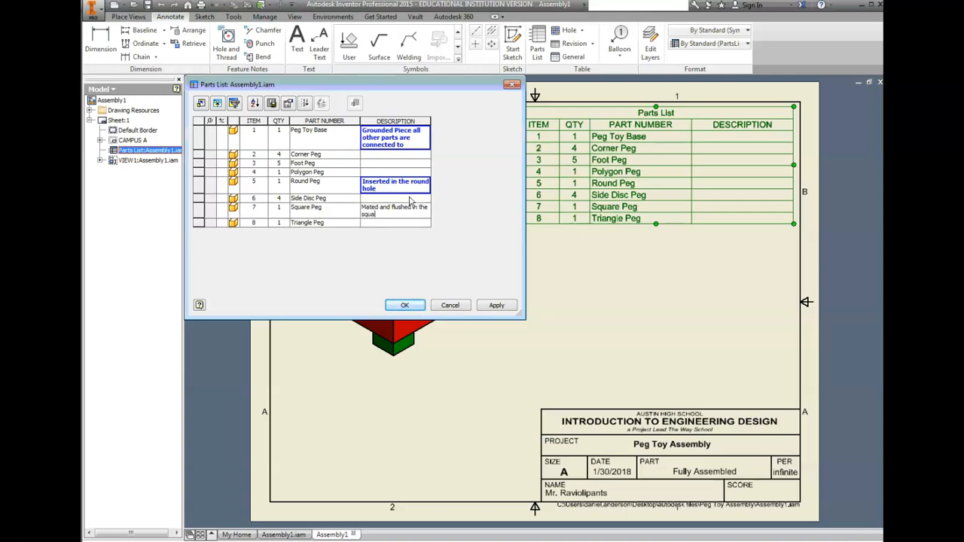
pyautogui.write('re hole')
# Describe the Corner Peg as "Mated to the top corners Angled off 45 degrees from the sides" and apply the parts list edits
pyautogui.click(386, 160)
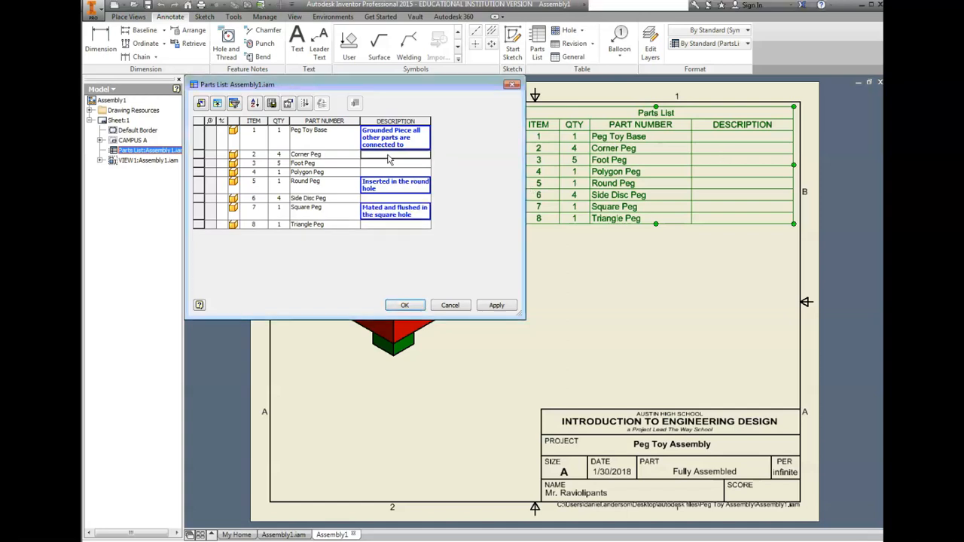
pyautogui.write('Mated to the top')
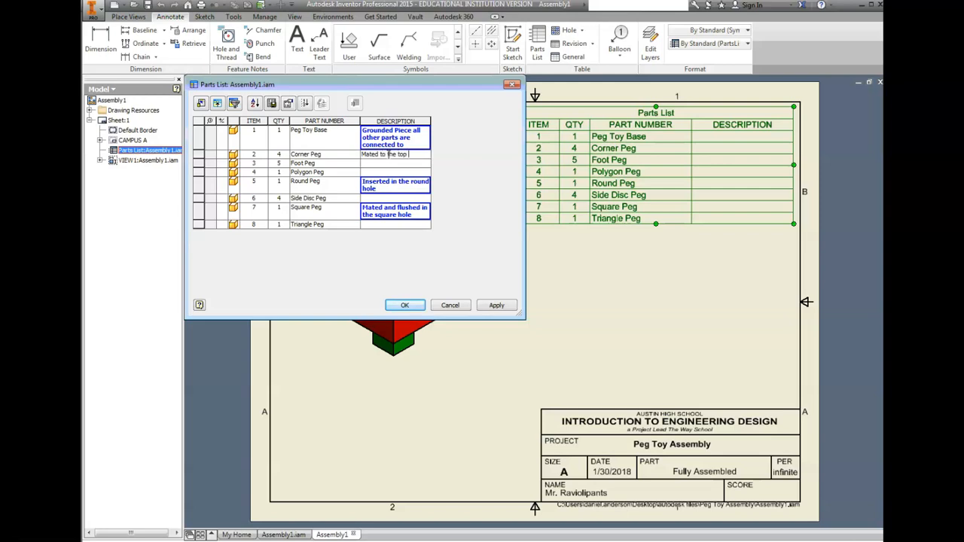
pyautogui.write(' corn')
pyautogui.press('BackSpace')
pyautogui.write('ers 45 degr')
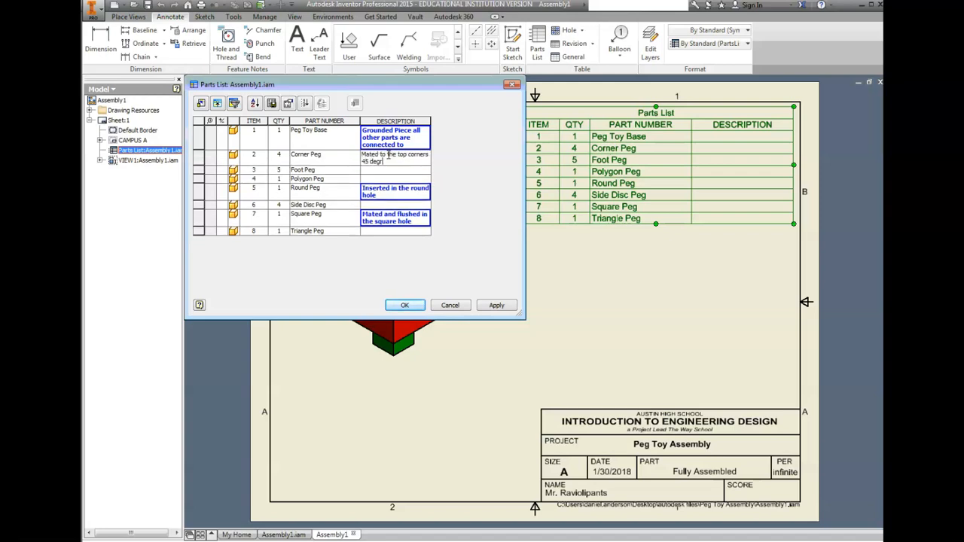
pyautogui.write('ees')
pyautogui.click(426, 155)
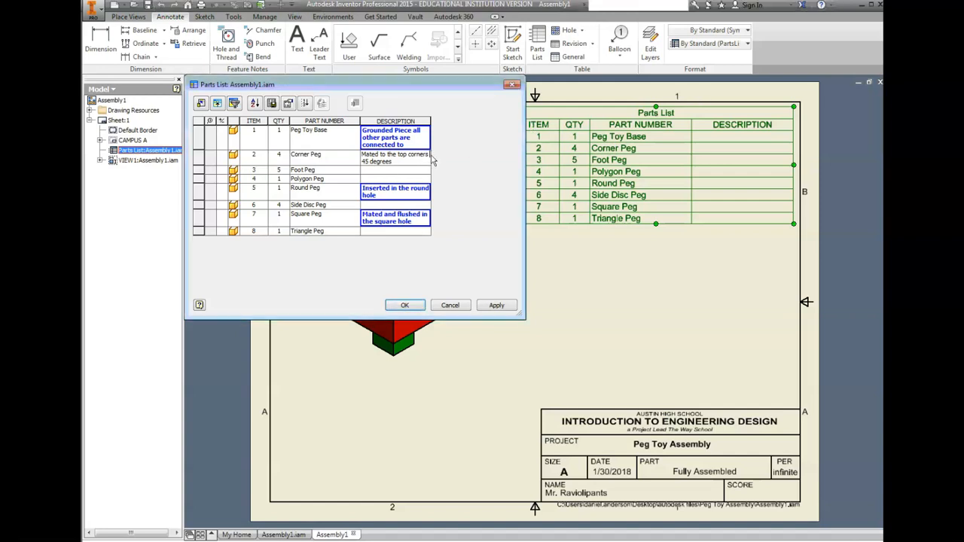
pyautogui.press('Home')
pyautogui.write('Angled off')
pyautogui.press('End')
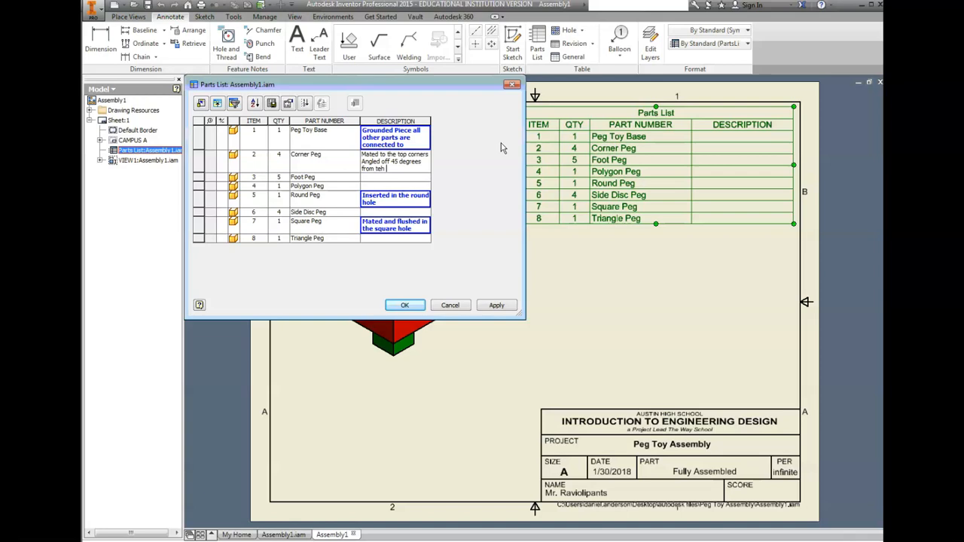
pyautogui.write('the sides')
pyautogui.click(486, 308)
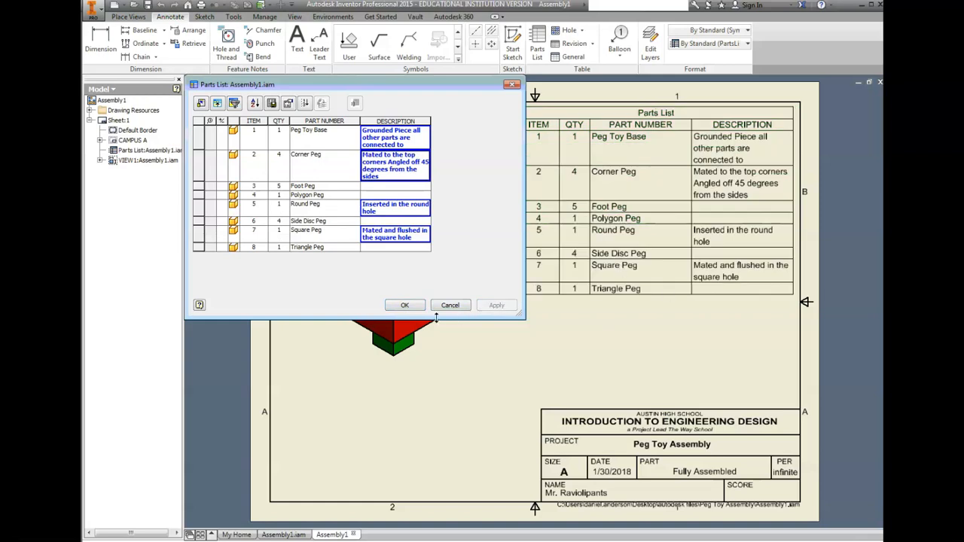
pyautogui.click(400, 306)
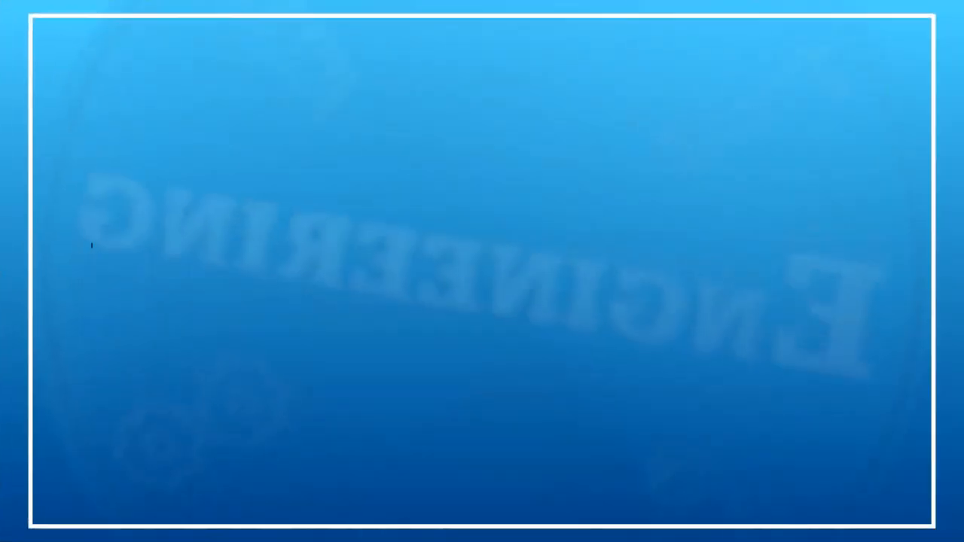